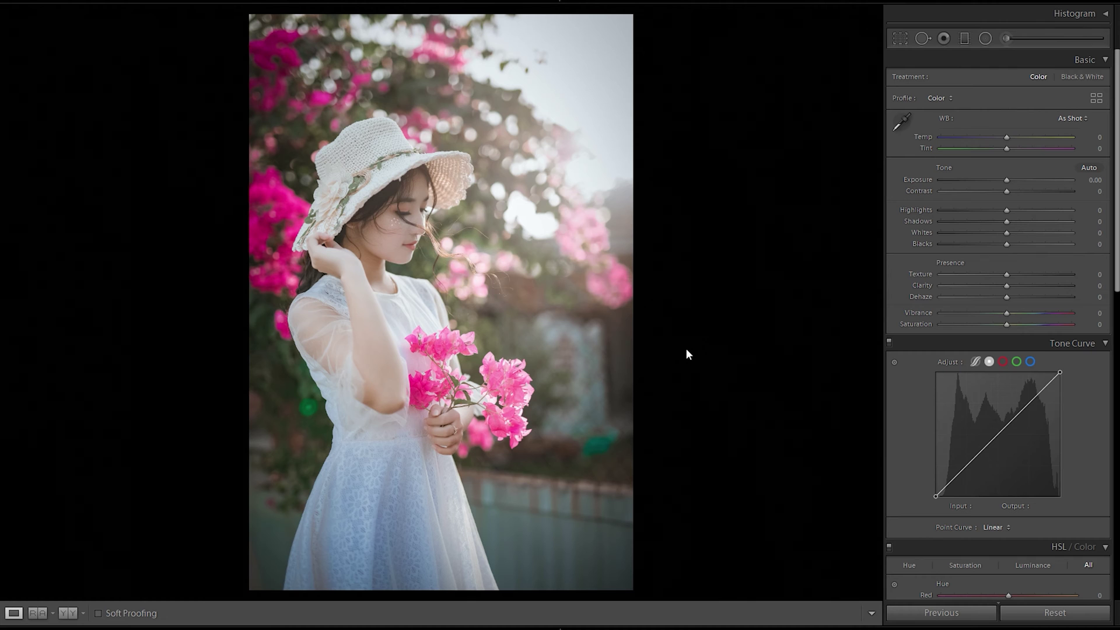
# Switch the white balance to Custom and set Temp to +7 and Tint to +12
pyautogui.click(1073, 118)
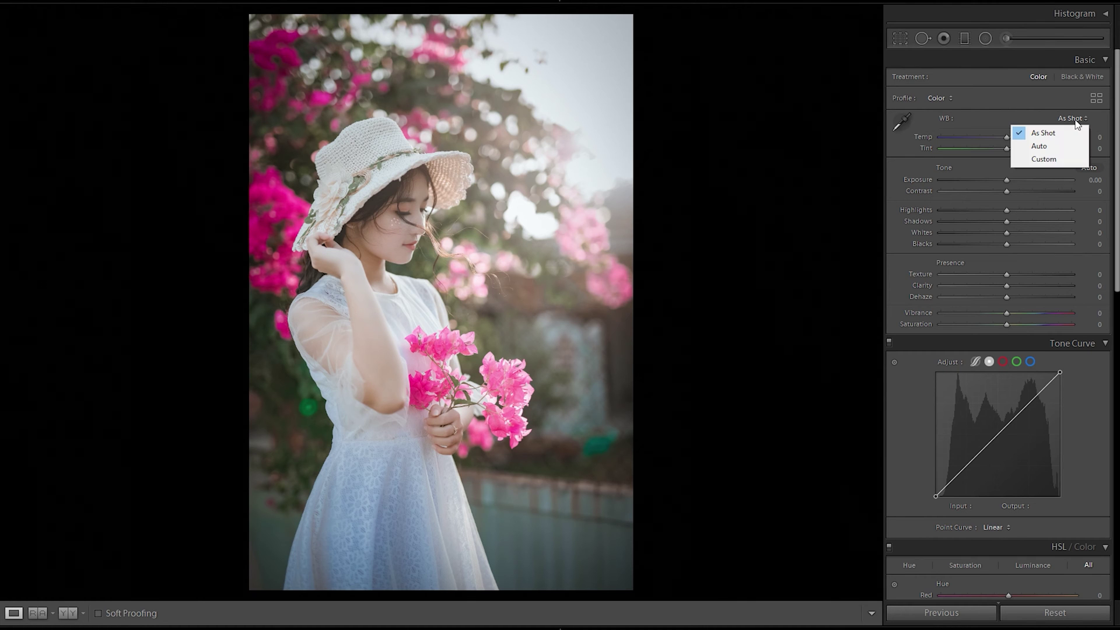
pyautogui.click(1059, 160)
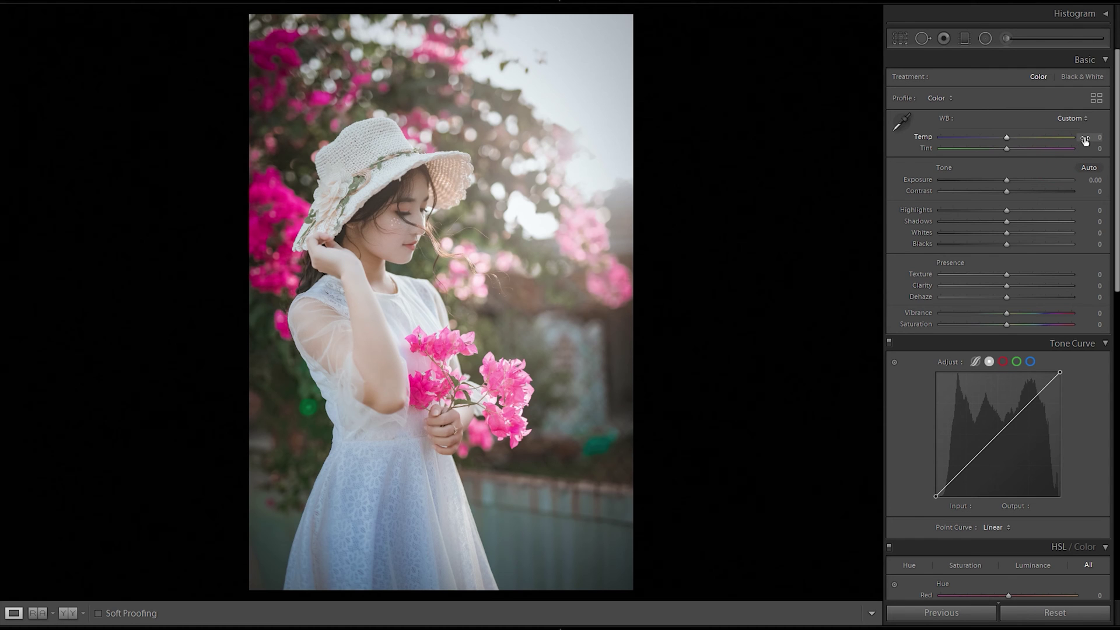
pyautogui.moveTo(1084, 138); pyautogui.dragTo(1094, 138)
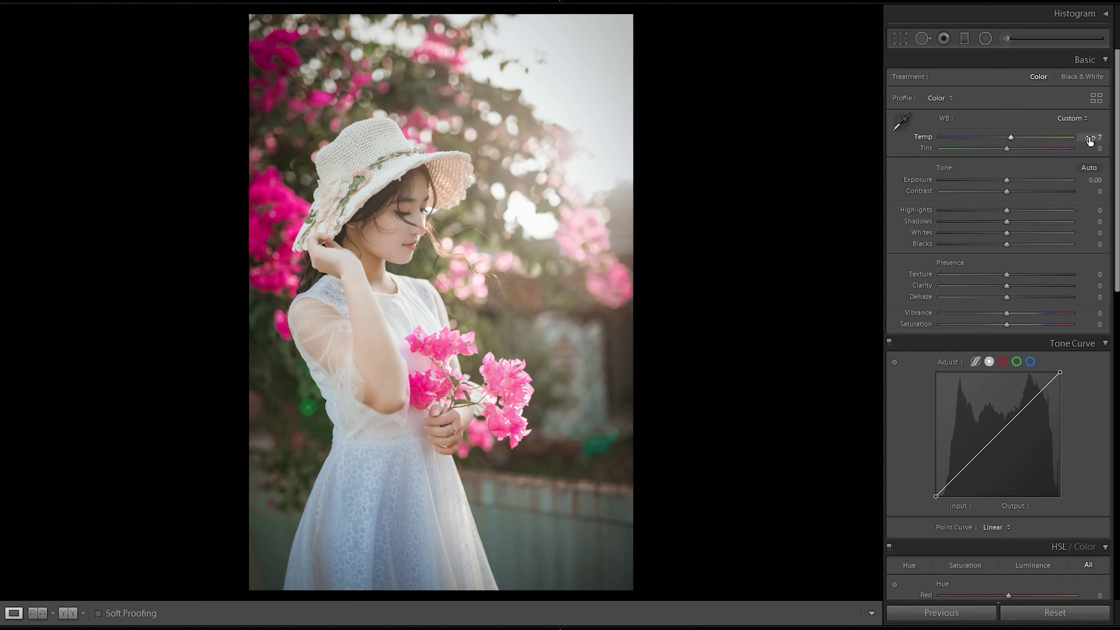
pyautogui.moveTo(1091, 148); pyautogui.dragTo(1097, 150)
# Raise the photo's Exposure to +0.40 and its Contrast to +7
pyautogui.moveTo(1091, 183); pyautogui.dragTo(1097, 180)
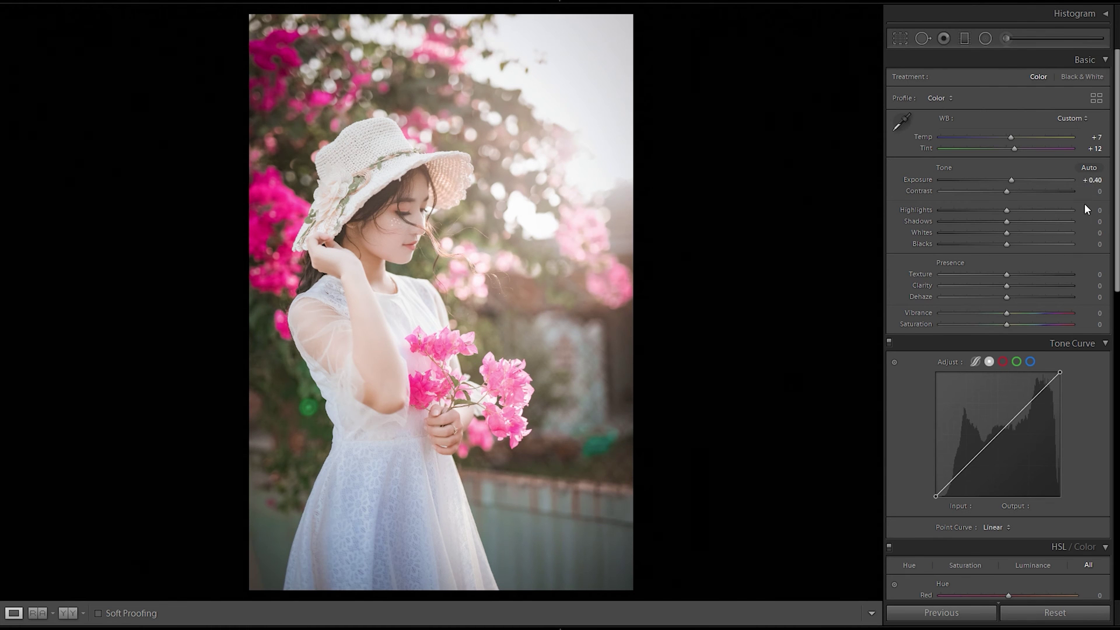
pyautogui.moveTo(1088, 194); pyautogui.dragTo(1088, 193)
# Lower the Highlights to -41 and raise the Shadows to +100
pyautogui.moveTo(1096, 210); pyautogui.dragTo(1076, 210)
pyautogui.moveTo(1086, 210); pyautogui.dragTo(1084, 210)
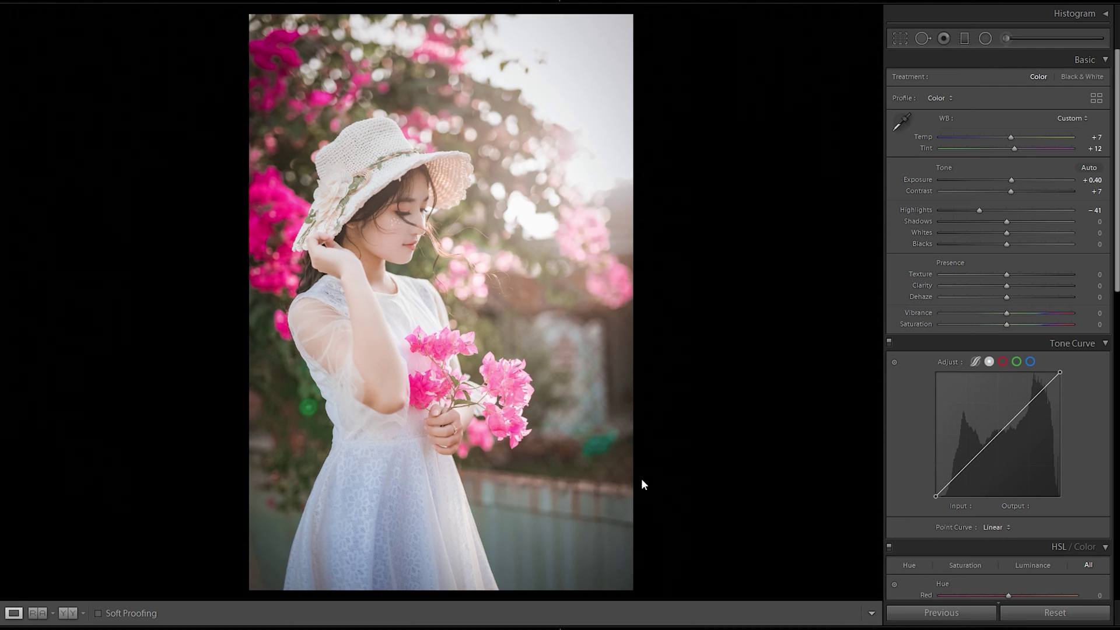
pyautogui.moveTo(1084, 222); pyautogui.dragTo(1116, 222)
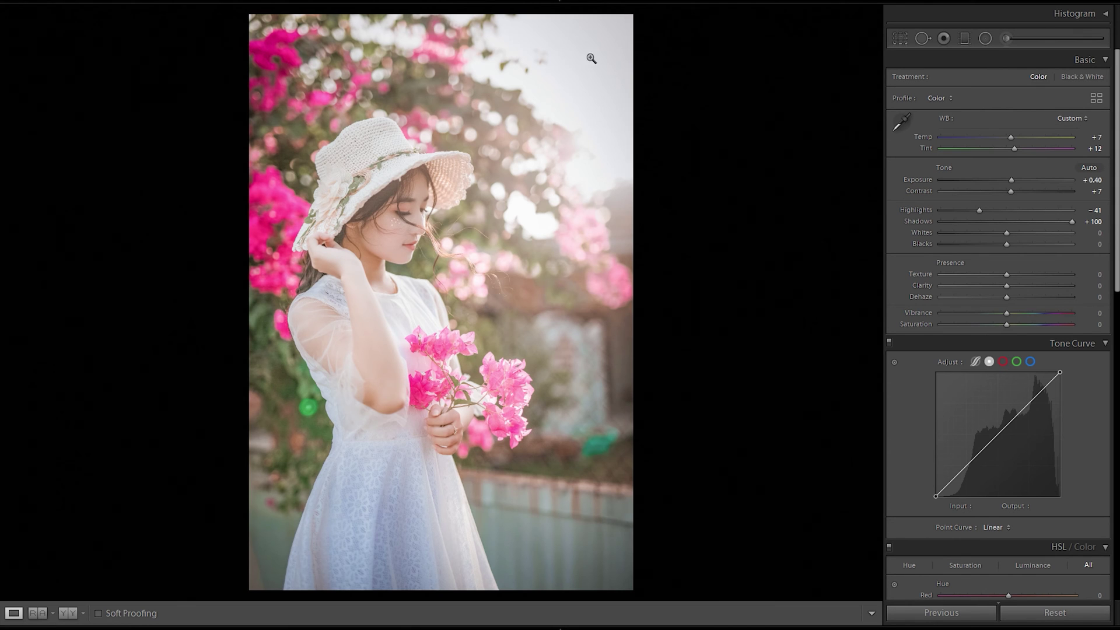
# Lower the Whites to -55
pyautogui.click(1093, 233)
pyautogui.write('-2')
pyautogui.press('Return')
pyautogui.press('Down')
pyautogui.press('Down')
pyautogui.press('Down')
pyautogui.press('Down')
pyautogui.press('Down')
pyautogui.press('Down')
pyautogui.press('Down')
pyautogui.press('Down')
pyautogui.press('Down')
pyautogui.press('Down')
pyautogui.press('Down')
pyautogui.press('Down')
pyautogui.press('Down')
pyautogui.press('Down')
pyautogui.press('Down')
pyautogui.press('Down')
pyautogui.press('Down')
pyautogui.press('Down')
pyautogui.press('Down')
pyautogui.press('Down')
pyautogui.press('Down')
pyautogui.press('Down')
pyautogui.press('Down')
pyautogui.press('Down')
pyautogui.press('Down')
pyautogui.press('Down')
pyautogui.press('Down')
pyautogui.press('Down')
pyautogui.press('Down')
pyautogui.press('Down')
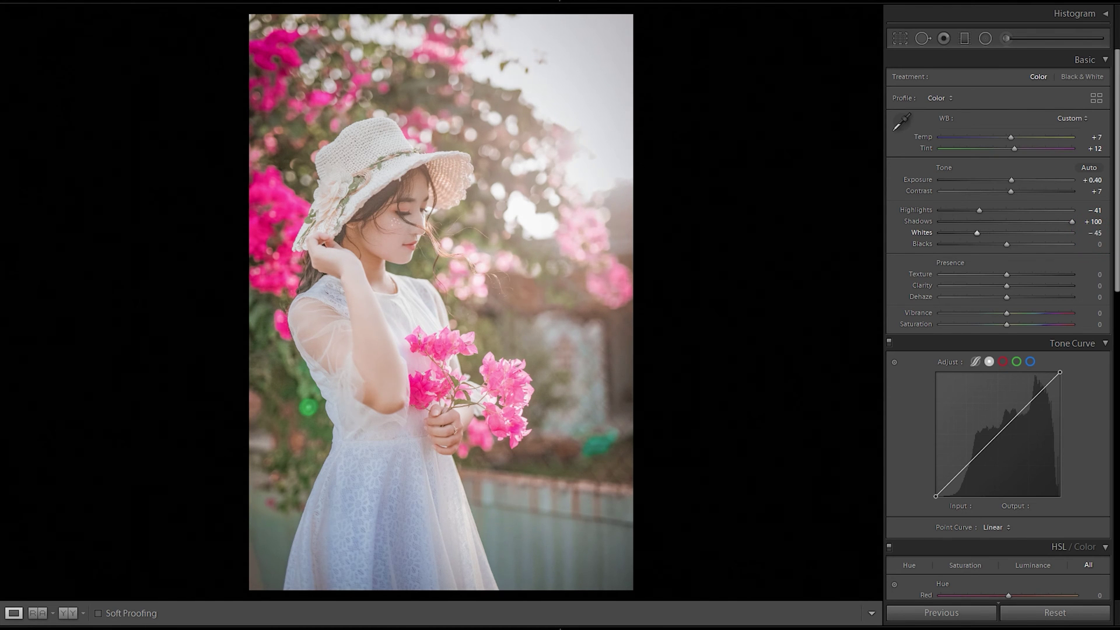
pyautogui.press('Down')
pyautogui.press('Down')
pyautogui.press('Down')
pyautogui.press('Down')
pyautogui.press('Down')
pyautogui.press('Down')
pyautogui.press('Down')
pyautogui.press('Down')
pyautogui.press('Down')
pyautogui.press('Down')
pyautogui.press('Down')
pyautogui.press('Down')
pyautogui.press('Down')
pyautogui.press('Down')
pyautogui.press('Down')
pyautogui.press('Down')
pyautogui.press('Down')
pyautogui.press('Down')
pyautogui.press('Up')
pyautogui.press('Up')
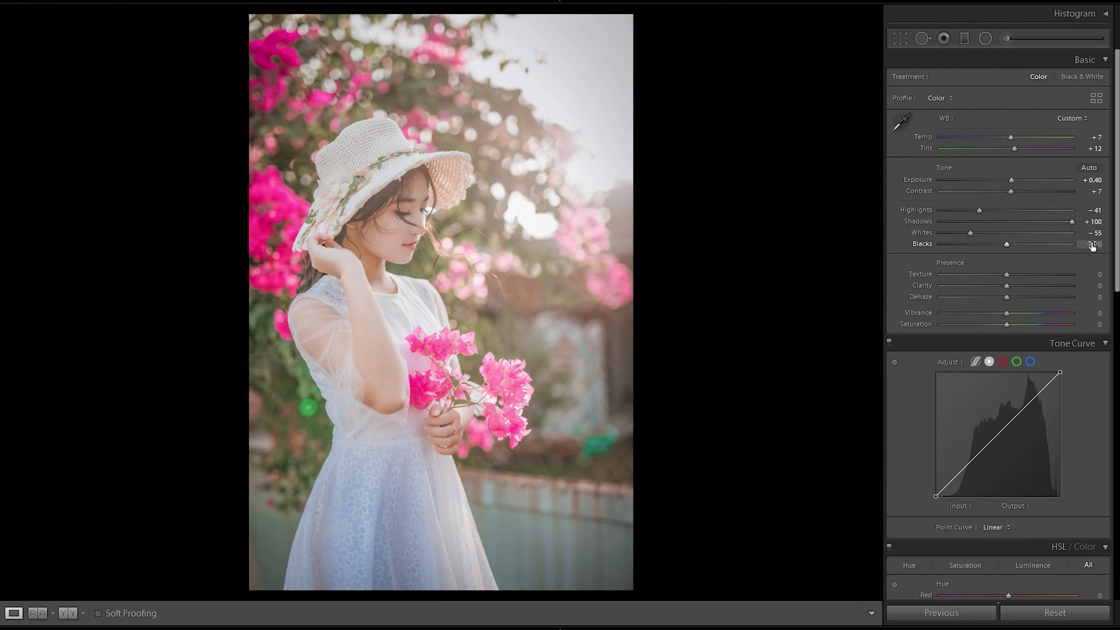
# Set the Blacks to -20
pyautogui.click(1093, 244)
pyautogui.write('-54')
pyautogui.press('Return')
pyautogui.press('Down')
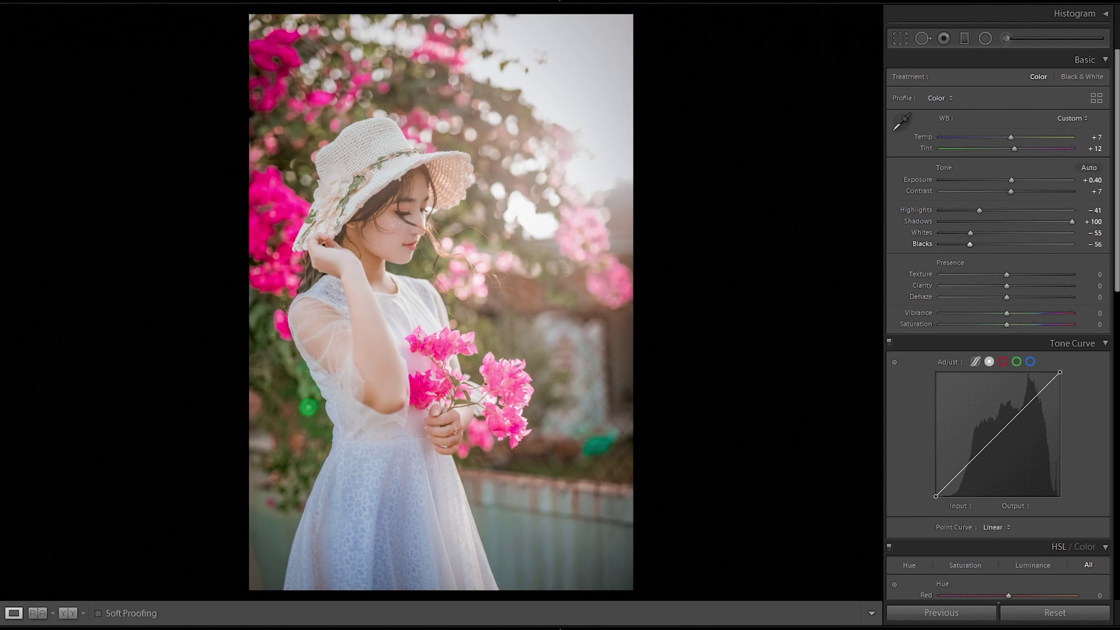
pyautogui.write('-22')
pyautogui.press('Return')
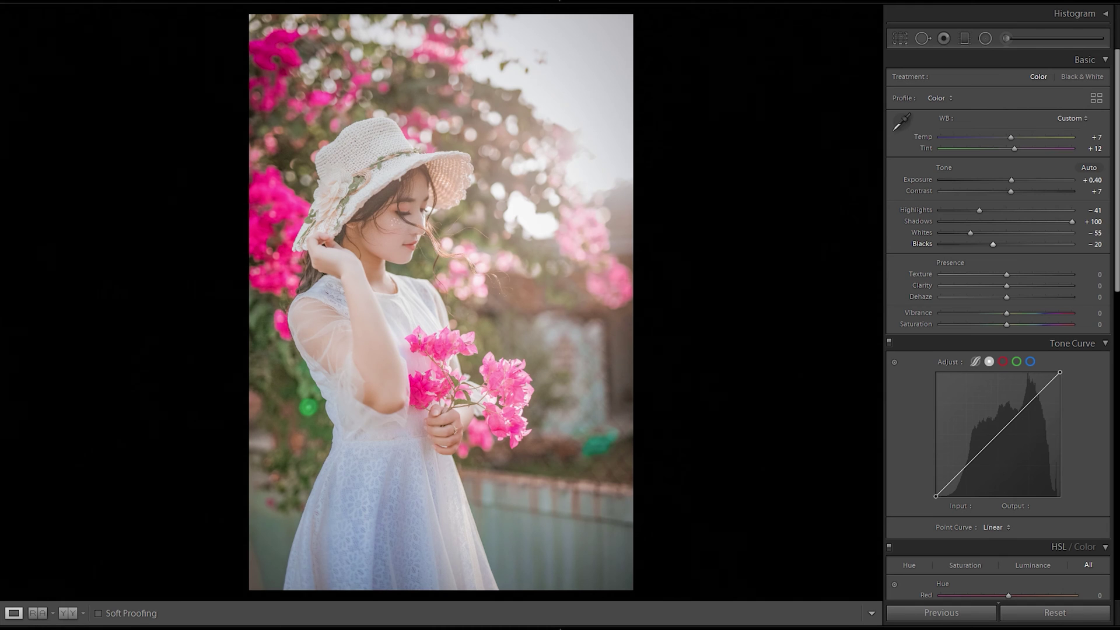
pyautogui.click(1090, 244)
pyautogui.press('Up')
# Reduce the photo's Vibrance to -20
pyautogui.press('Down')
pyautogui.press('Down')
pyautogui.press('Down')
pyautogui.press('Down')
pyautogui.press('Down')
pyautogui.press('Down')
pyautogui.press('Down')
pyautogui.press('Down')
pyautogui.press('Down')
pyautogui.press('Down')
pyautogui.press('Down')
pyautogui.press('Down')
pyautogui.press('Down')
pyautogui.press('Down')
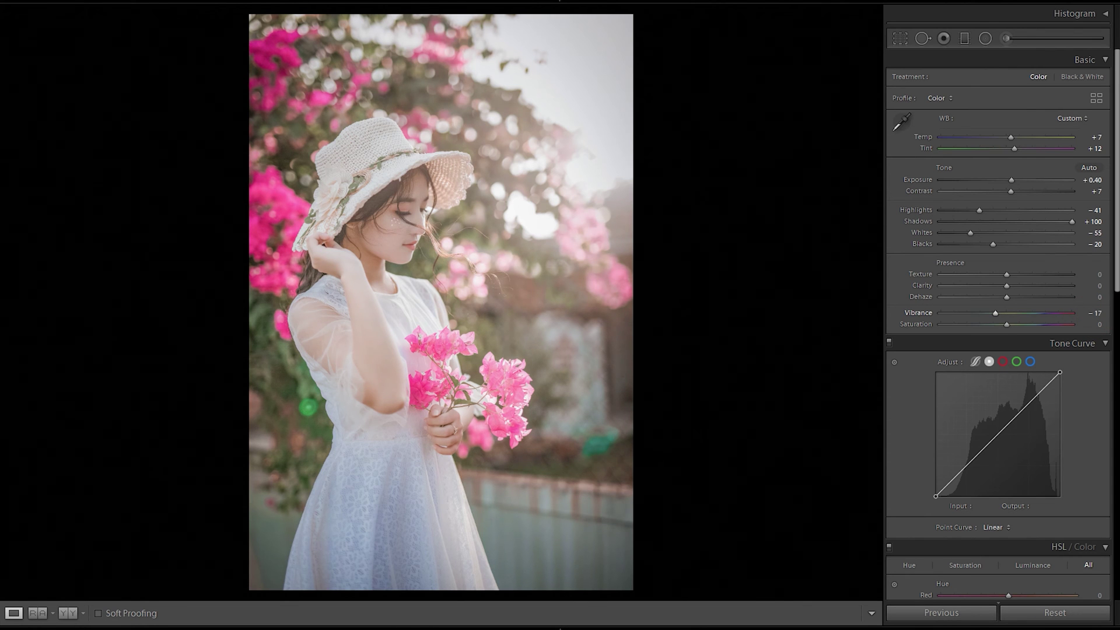
pyautogui.press('Down')
pyautogui.press('Down')
pyautogui.press('.')
# Reduce the photo's overall Saturation, settling on -10
pyautogui.press('Down')
pyautogui.press('Down')
pyautogui.press('Down')
pyautogui.press('Down')
pyautogui.press('Down')
pyautogui.press('Down')
pyautogui.press('Down')
pyautogui.press('Down')
pyautogui.press('Down')
pyautogui.press('Down')
pyautogui.press('Down')
pyautogui.press('Down')
pyautogui.press('Down')
pyautogui.press('Down')
pyautogui.press('Down')
pyautogui.press('Down')
pyautogui.press('Down')
pyautogui.press('Down')
pyautogui.press('Down')
pyautogui.press('Down')
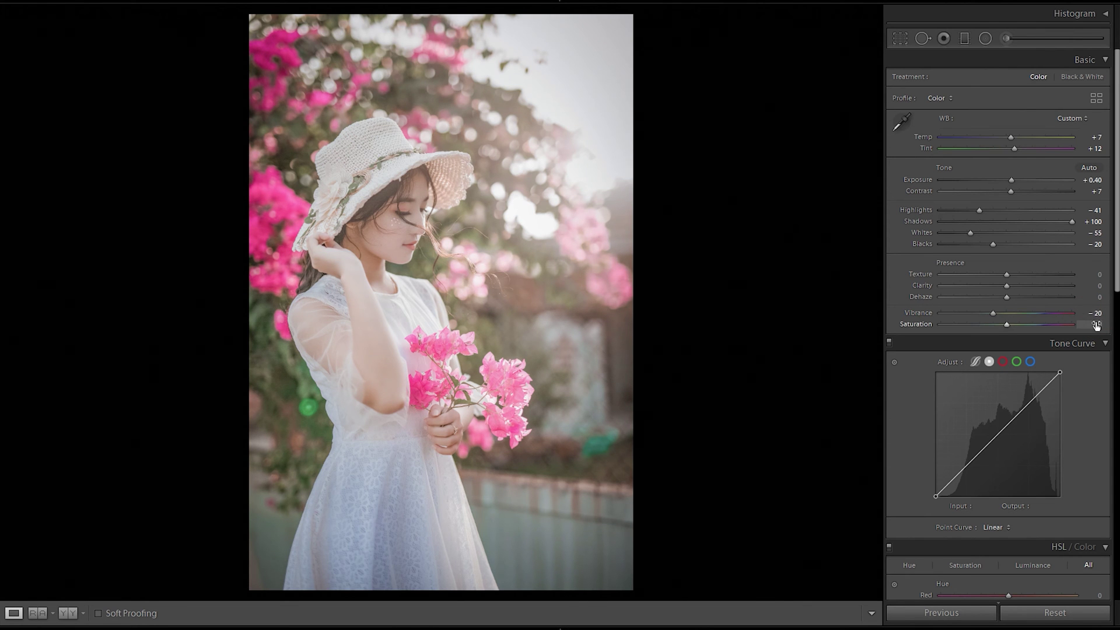
pyautogui.press('Up')
pyautogui.press('Up')
pyautogui.press('Up')
pyautogui.press('Up')
pyautogui.press('Up')
pyautogui.press('Up')
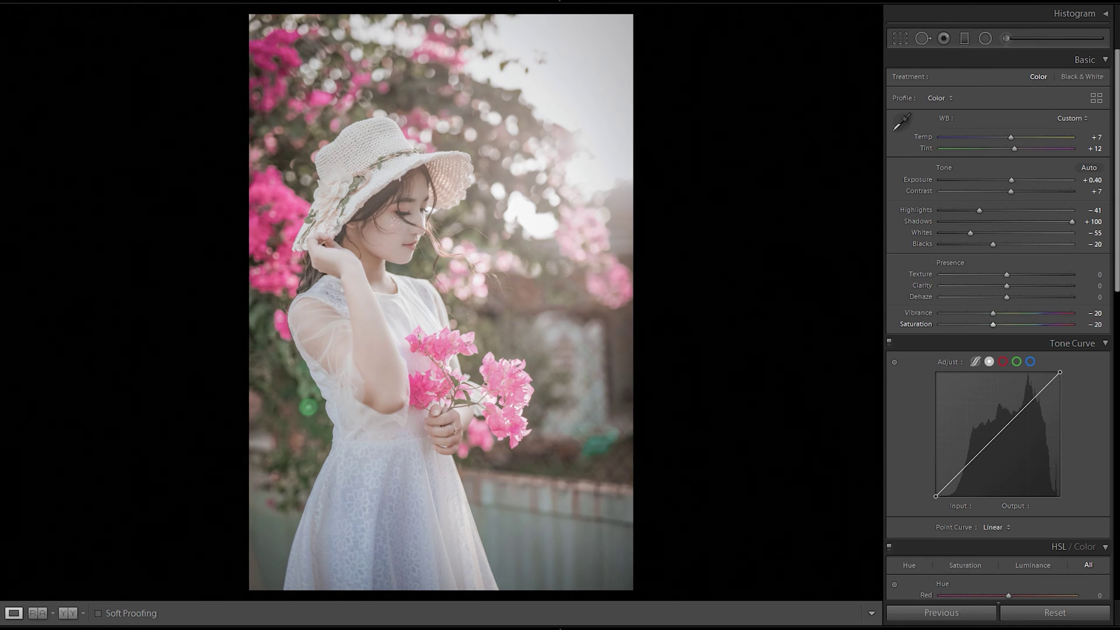
pyautogui.press('Up')
pyautogui.press('Up')
pyautogui.press('Up')
# Try slightly lower and higher Vibrance values and return the setting to -20
pyautogui.click(1094, 313)
pyautogui.press('Down')
pyautogui.press('Down')
pyautogui.press('Down')
pyautogui.press('Down')
pyautogui.press('Down')
pyautogui.press('Down')
pyautogui.press('Down')
pyautogui.press('Up')
pyautogui.press('Up')
pyautogui.press('Up')
pyautogui.press('Up')
pyautogui.press('Up')
pyautogui.press('Up')
pyautogui.press('Up')
pyautogui.press('Up')
pyautogui.press('Down')
pyautogui.press('Down')
pyautogui.press('Down')
pyautogui.press('Down')
pyautogui.press('Down')
# Shape the tone curve with a midtone anchor at 128/129, a shadow point at 63/56 and a slightly lifted black endpoint
pyautogui.scroll(-3, 921, 358)
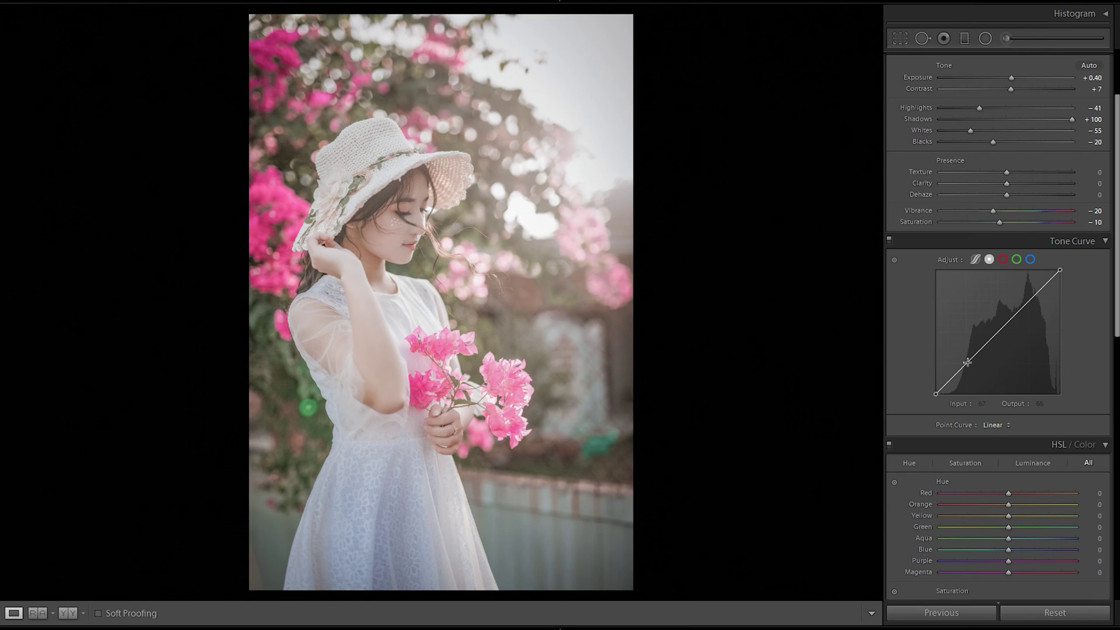
pyautogui.click(999, 331)
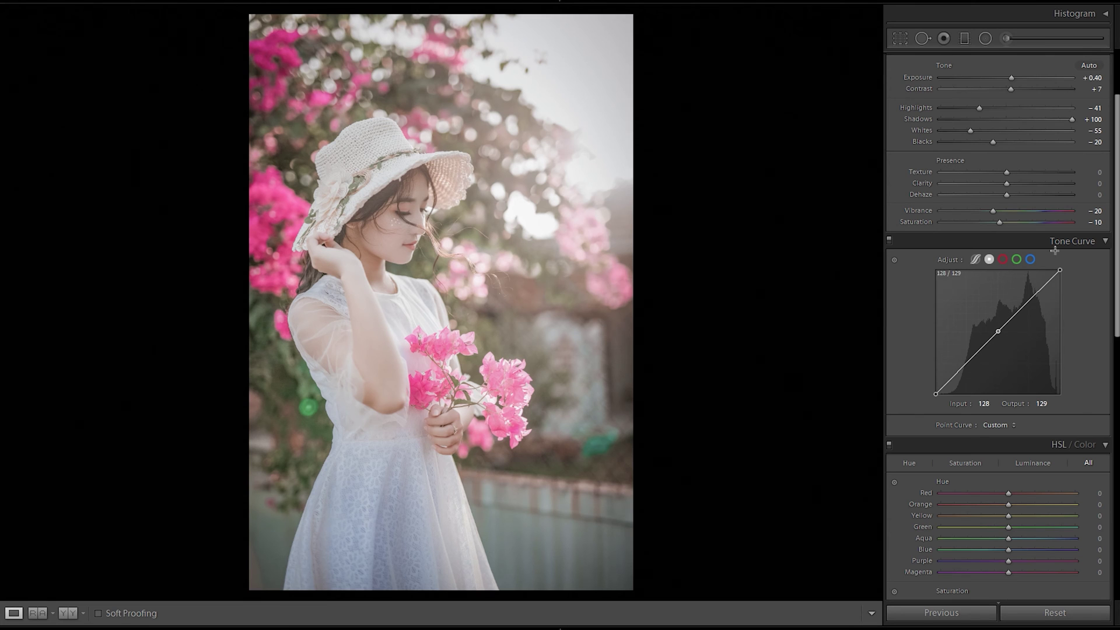
pyautogui.click(967, 364)
pyautogui.moveTo(968, 365); pyautogui.dragTo(969, 369)
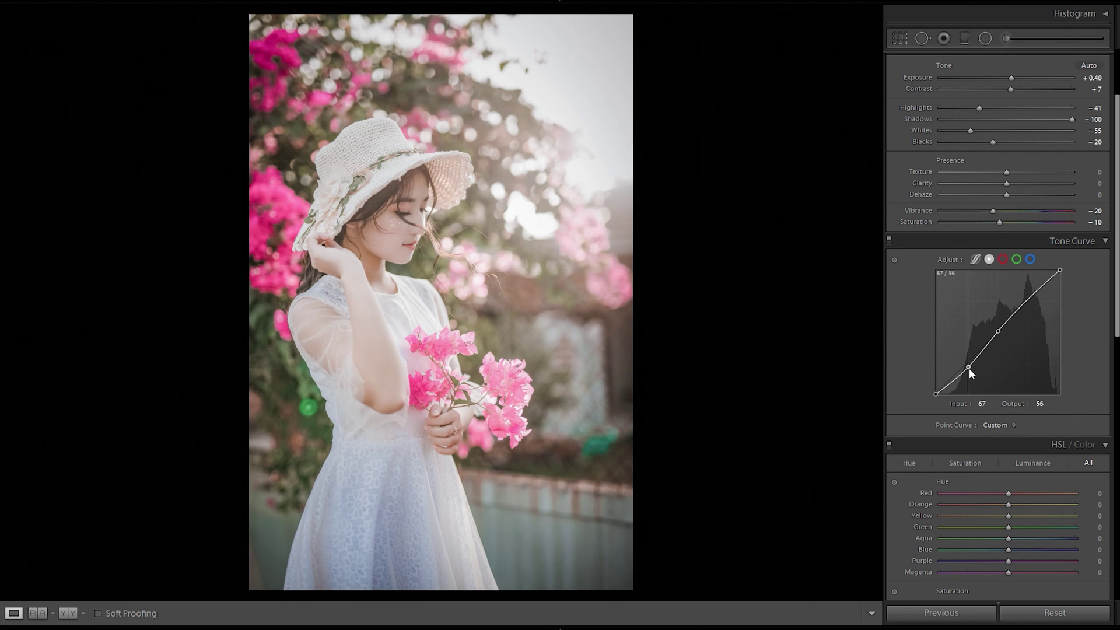
pyautogui.moveTo(936, 395); pyautogui.dragTo(936, 384)
pyautogui.moveTo(967, 366); pyautogui.dragTo(968, 369)
# Compare the photo with and without the tone curve adjustment, leaving the adjustment enabled
pyautogui.click(890, 240)
pyautogui.click(891, 240)
pyautogui.click(890, 240)
pyautogui.click(891, 241)
pyautogui.click(890, 240)
pyautogui.click(890, 240)
pyautogui.click(890, 240)
pyautogui.click(890, 240)
pyautogui.click(891, 240)
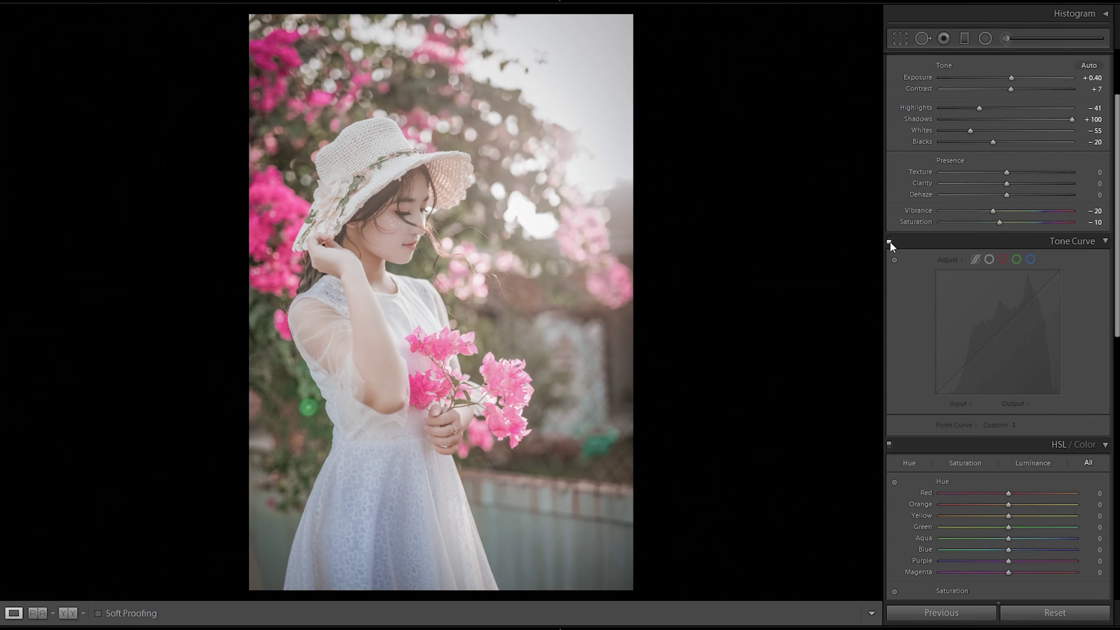
pyautogui.click(890, 241)
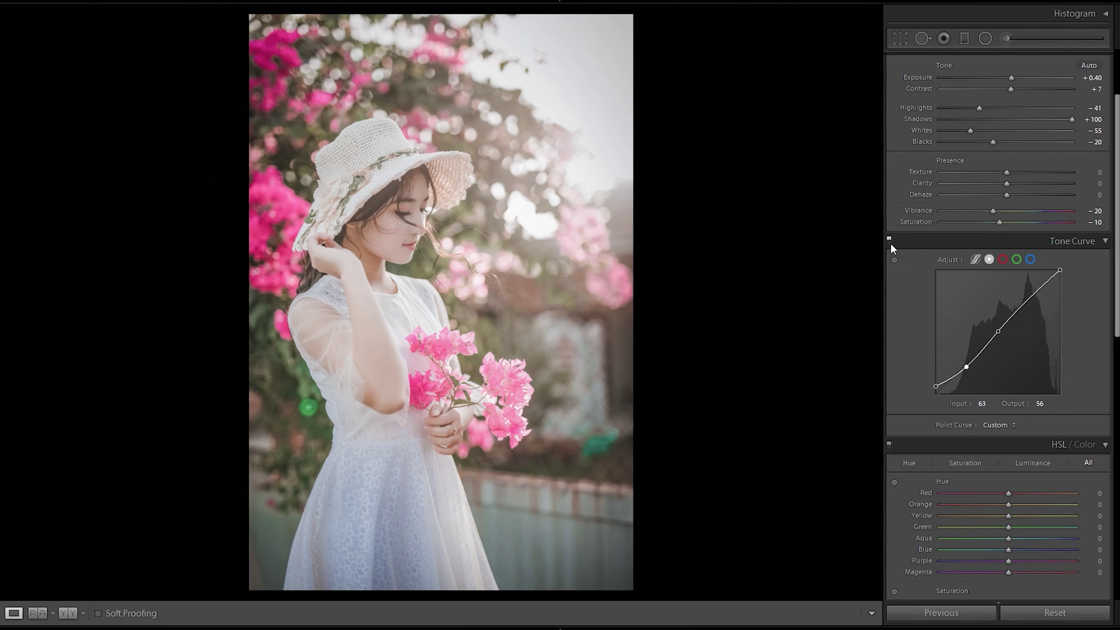
# Set the Red hue in the HSL adjustments to +87
pyautogui.scroll(-5, 1052, 303)
pyautogui.scroll(3, 1000, 278)
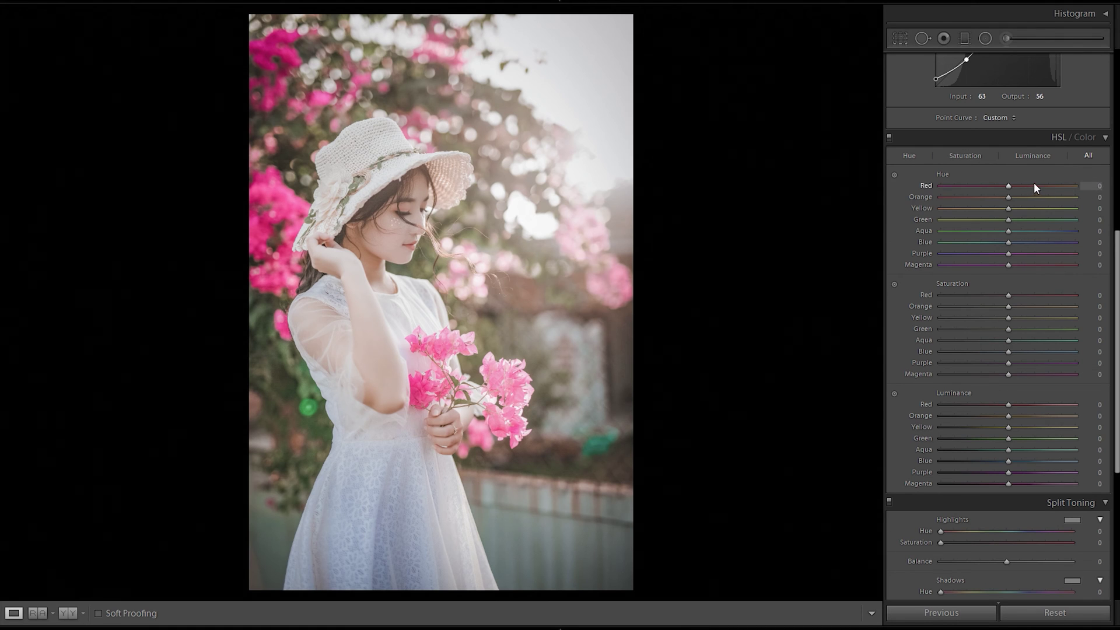
pyautogui.click(1095, 185)
pyautogui.write('40')
pyautogui.press('Return')
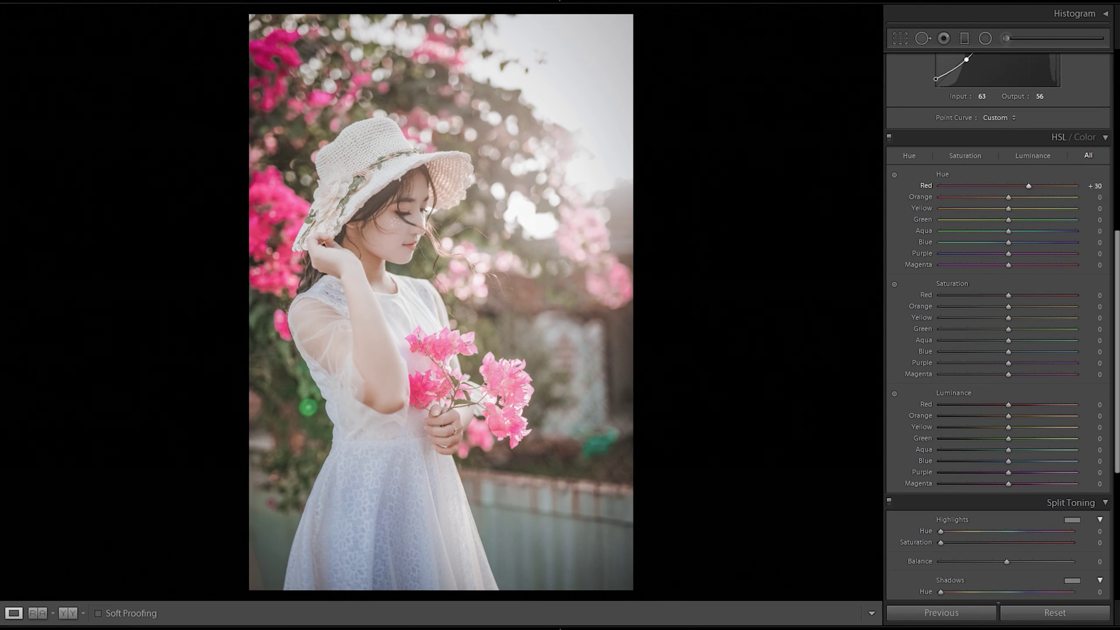
pyautogui.write('87')
pyautogui.press('Return')
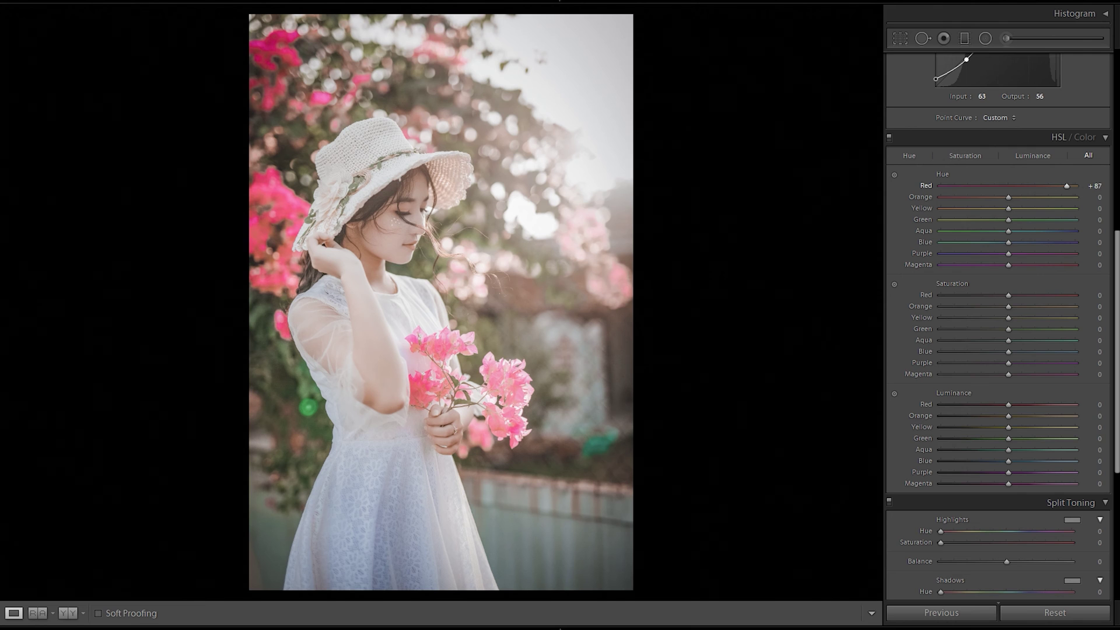
# Set the Red hue to +60 and the Orange hue to -27 in the HSL adjustments
pyautogui.write('64')
pyautogui.press('Return')
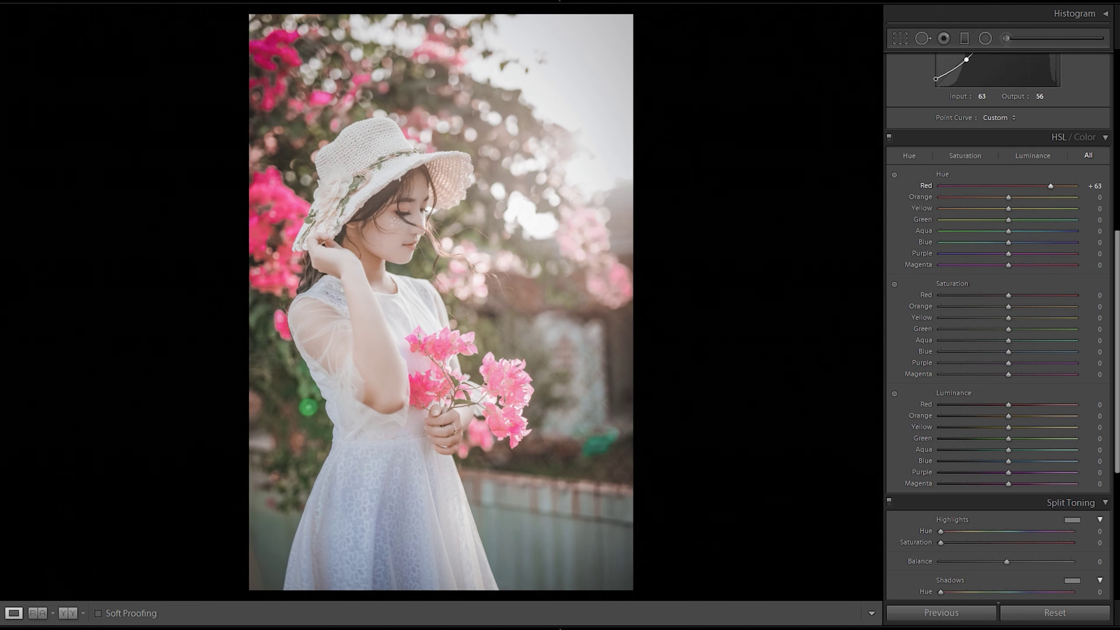
pyautogui.click(1095, 197)
pyautogui.write('-15')
pyautogui.press('Return')
# Set the Yellow hue to -72 and the Green hue to -87 in the HSL adjustments
pyautogui.click(1095, 209)
pyautogui.write('-78')
pyautogui.press('Return')
pyautogui.write('-85')
pyautogui.press('Return')
pyautogui.moveTo(950, 208); pyautogui.dragTo(955, 208)
pyautogui.press('Down')
pyautogui.press('Up')
pyautogui.press('Up')
pyautogui.press('Up')
pyautogui.press('Down')
pyautogui.press('Down')
pyautogui.press('Down')
pyautogui.press('Down')
pyautogui.press('Down')
pyautogui.moveTo(1090, 218); pyautogui.dragTo(1038, 218)
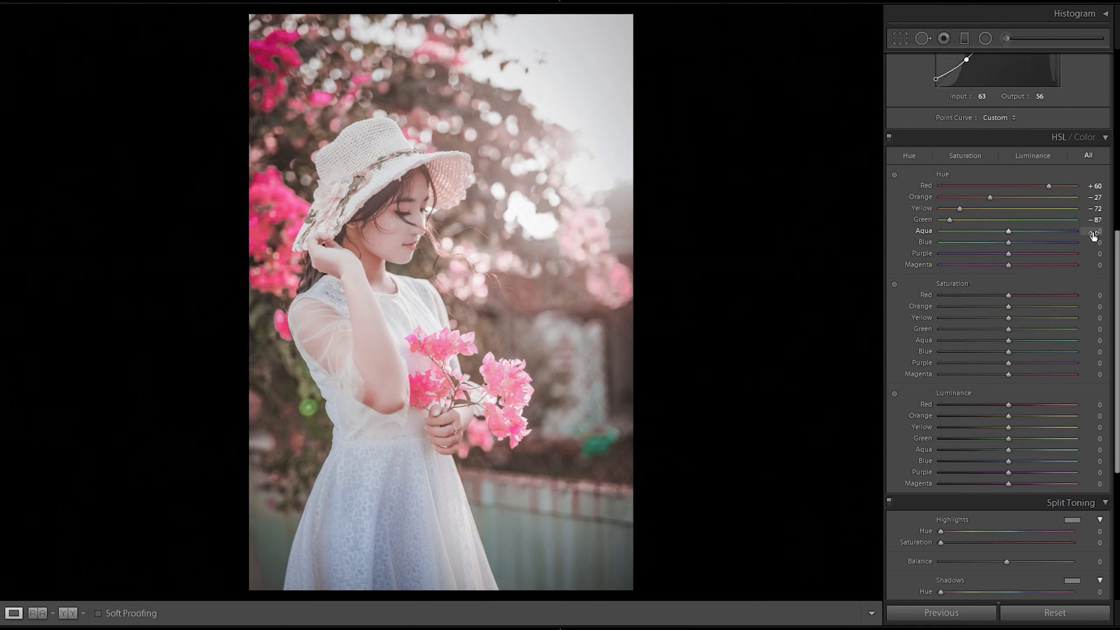
# Set the Aqua hue to -100 and the Blue hue to -61 in the HSL adjustments
pyautogui.moveTo(1093, 234); pyautogui.dragTo(1083, 244)
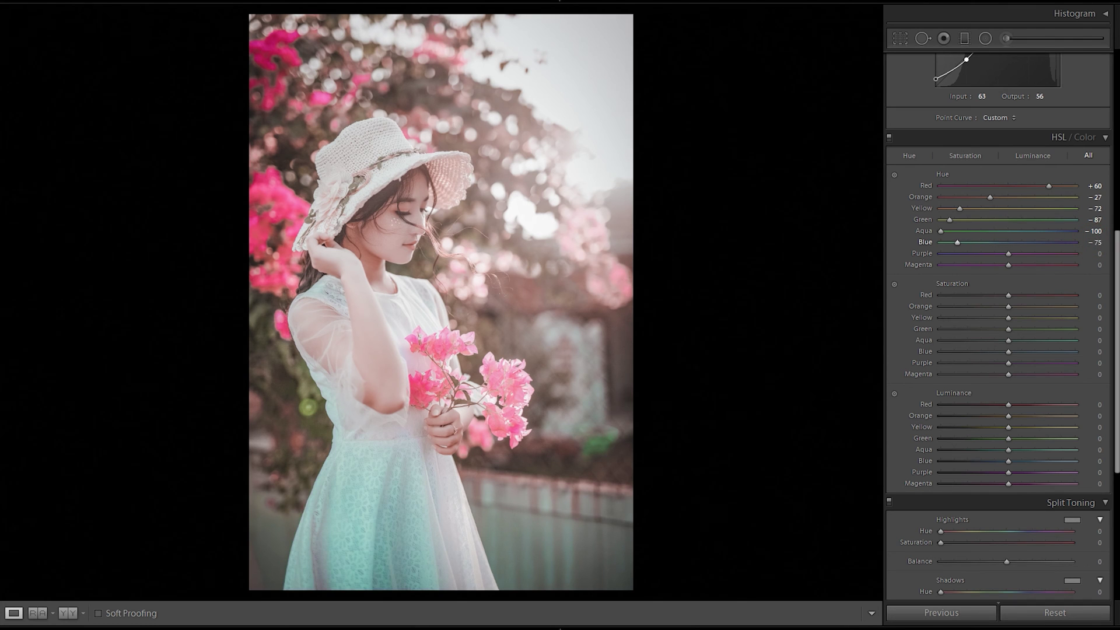
pyautogui.moveTo(1083, 244); pyautogui.dragTo(1087, 244)
# Set the Red saturation to +27 and the Orange saturation to -8 in the HSL adjustments
pyautogui.scroll(-1, 1090, 266)
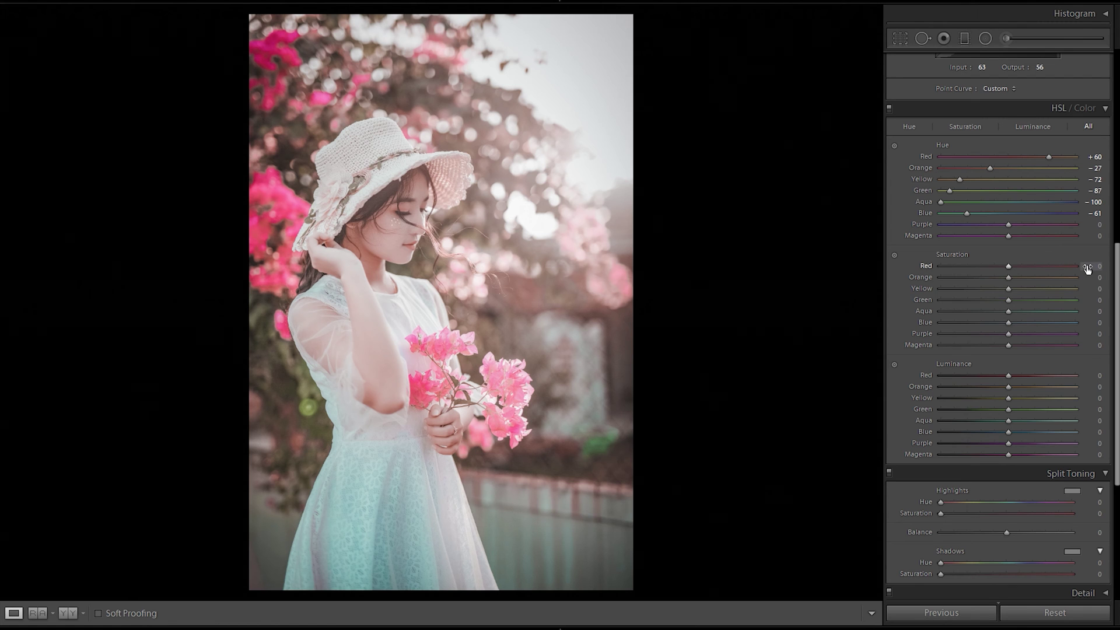
pyautogui.moveTo(1087, 265); pyautogui.dragTo(1099, 265)
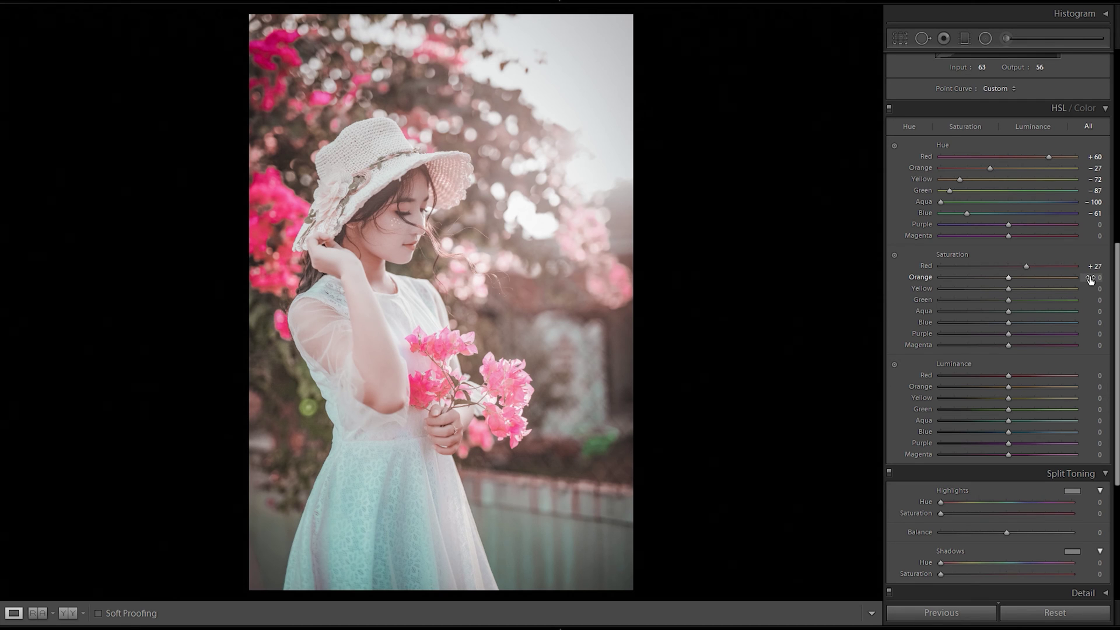
pyautogui.click(1090, 280)
pyautogui.write('-3')
pyautogui.press('Return')
pyautogui.press('Down')
pyautogui.press('Down')
# Lower the Yellow saturation to -66 in the HSL adjustments
pyautogui.click(1093, 293)
pyautogui.press('Down')
pyautogui.press('Down')
pyautogui.press('Down')
pyautogui.press('Down')
pyautogui.press('Down')
pyautogui.press('Down')
pyautogui.press('Down')
pyautogui.press('Down')
pyautogui.press('Down')
pyautogui.press('Down')
pyautogui.press('Down')
pyautogui.press('Down')
pyautogui.press('Down')
pyautogui.press('Down')
pyautogui.press('Down')
pyautogui.press('Down')
pyautogui.press('Down')
pyautogui.press('Down')
pyautogui.press('Down')
pyautogui.press('Down')
pyautogui.press('Down')
pyautogui.press('Down')
pyautogui.press('Down')
pyautogui.press('Down')
pyautogui.press('Down')
pyautogui.press('Down')
pyautogui.press('Down')
pyautogui.press('Down')
pyautogui.press('Down')
pyautogui.press('Down')
pyautogui.press('Down')
pyautogui.press('Down')
pyautogui.press('Down')
pyautogui.press('Down')
pyautogui.press('Down')
pyautogui.press('Down')
pyautogui.press('Down')
pyautogui.press('Down')
pyautogui.press('Down')
pyautogui.press('Down')
pyautogui.press('Down')
pyautogui.press('Down')
pyautogui.press('Down')
pyautogui.press('Down')
pyautogui.press('Down')
pyautogui.press('Down')
pyautogui.press('Down')
pyautogui.press('Down')
pyautogui.press('Down')
pyautogui.press('Down')
pyautogui.press('Down')
pyautogui.press('Down')
pyautogui.press('Down')
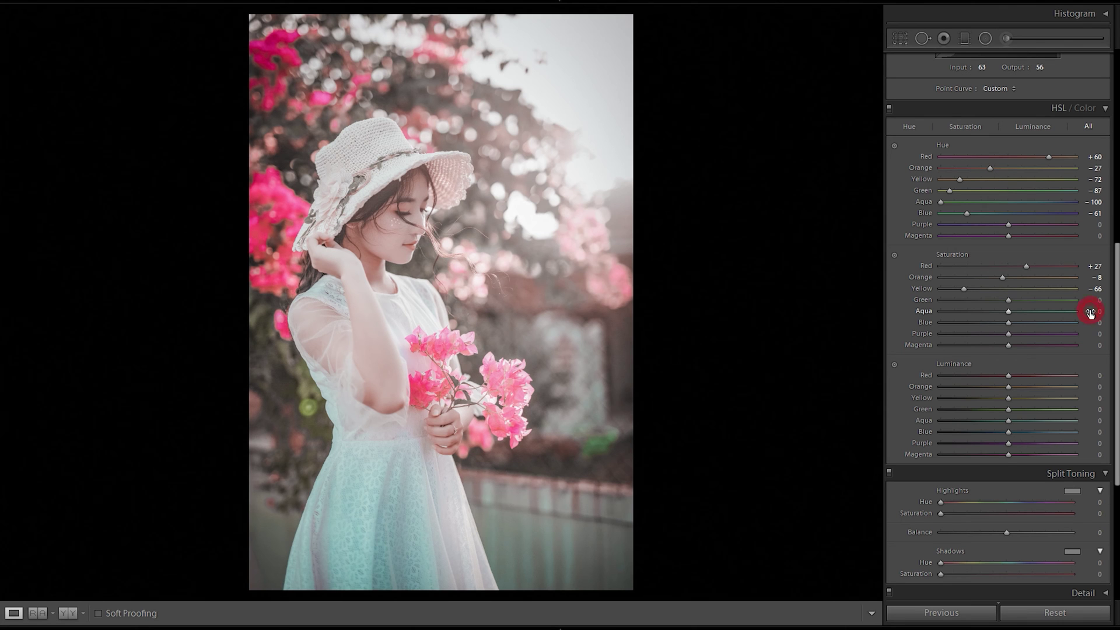
# Lower the Aqua saturation to -25 in the HSL adjustments
pyautogui.press('Down')
pyautogui.press('Down')
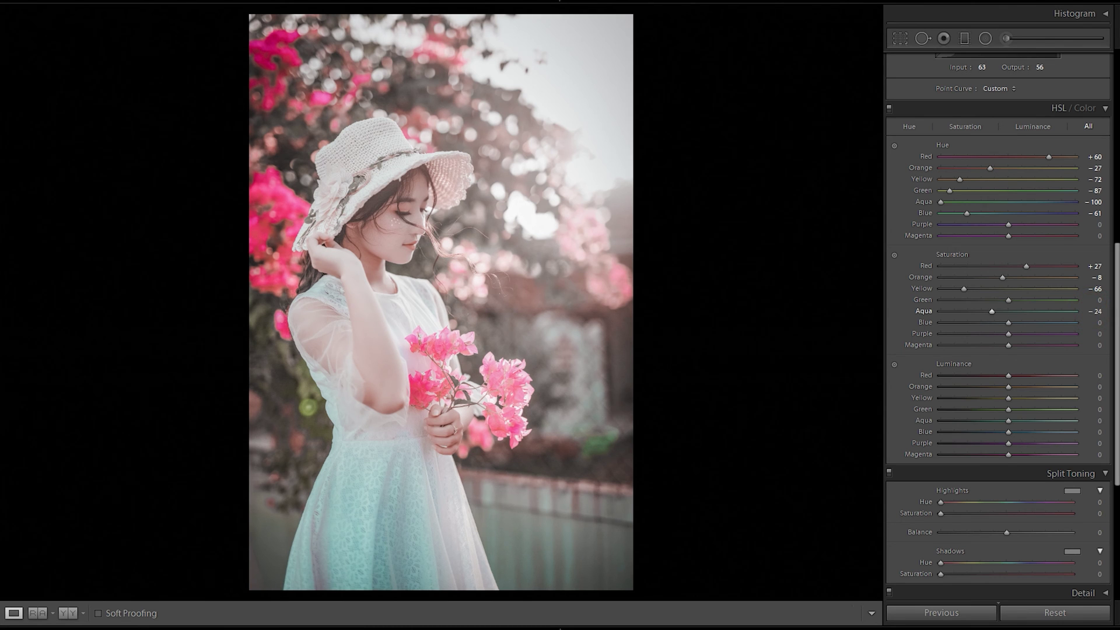
pyautogui.press('Down')
pyautogui.press('Down')
pyautogui.press('Down')
pyautogui.press('Up')
pyautogui.press('Up')
# Lower the Blue saturation to -61 to neutralize the color cast in the dress
pyautogui.click(1087, 323)
pyautogui.write('-20')
pyautogui.press('Return')
pyautogui.press('Down')
pyautogui.press('Down')
pyautogui.press('Down')
pyautogui.press('Down')
pyautogui.press('Down')
pyautogui.press('Down')
pyautogui.press('Down')
pyautogui.press('Down')
pyautogui.press('Down')
pyautogui.press('Down')
pyautogui.press('Down')
pyautogui.press('Down')
pyautogui.press('Down')
pyautogui.press('Down')
pyautogui.press('Down')
pyautogui.press('Down')
pyautogui.press('Down')
pyautogui.press('Down')
pyautogui.press('Down')
pyautogui.press('Down')
pyautogui.press('Up')
pyautogui.press('Up')
pyautogui.press('Up')
pyautogui.press('Up')
pyautogui.press('Up')
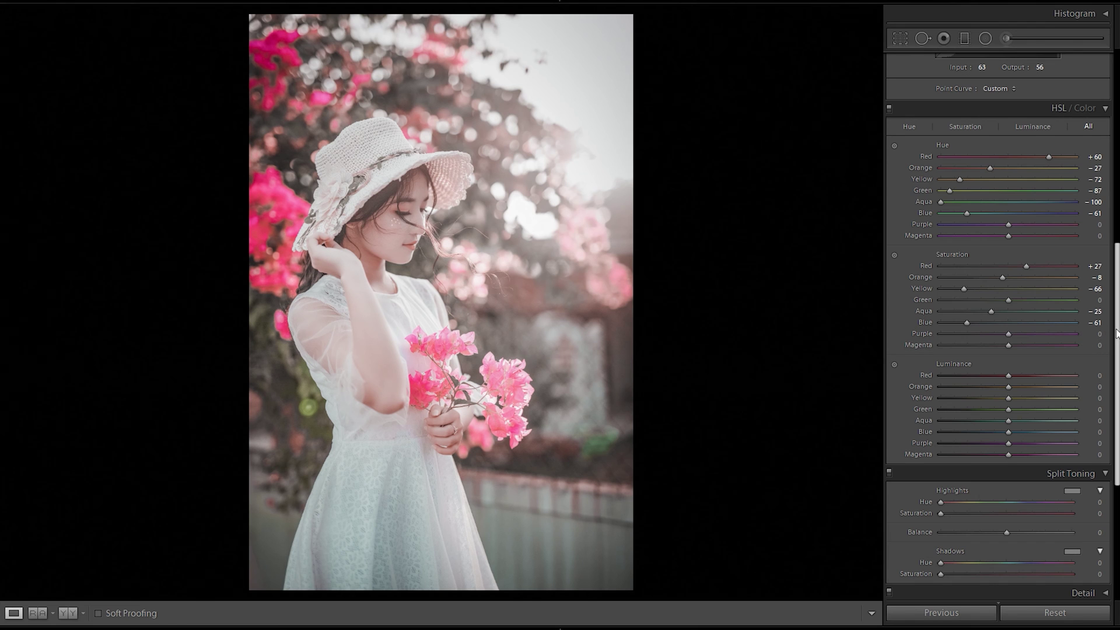
# Raise the Orange luminance to +10 in the HSL adjustments
pyautogui.moveTo(1115, 330); pyautogui.dragTo(1117, 339)
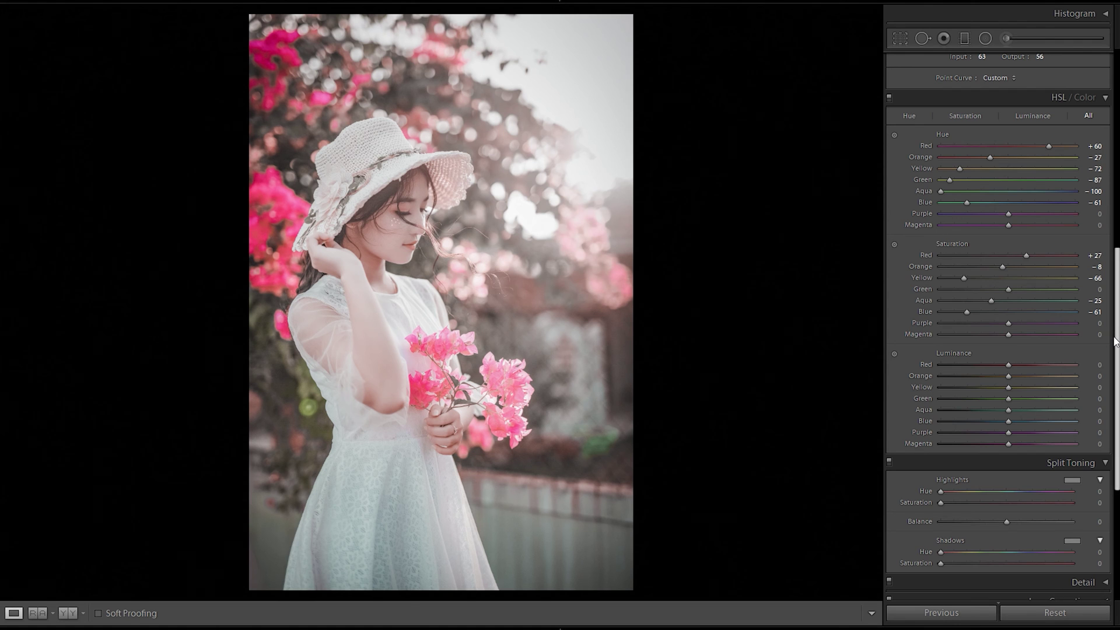
pyautogui.scroll(-1, 1116, 342)
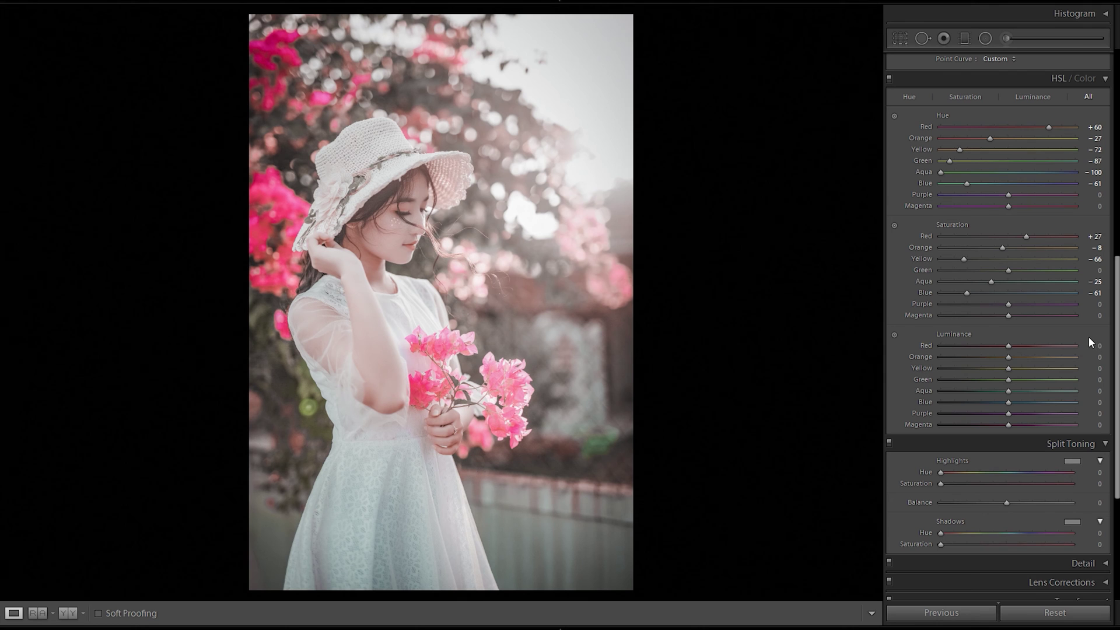
pyautogui.moveTo(1087, 357)
pyautogui.mouseDown()
pyautogui.moveTo(1112, 357)
pyautogui.moveTo(1094, 357)
pyautogui.mouseUp()
pyautogui.moveTo(1094, 357); pyautogui.dragTo(1093, 357)
# Raise the Green luminance to +15 in the HSL adjustments
pyautogui.click(1091, 380)
pyautogui.write('9')
pyautogui.press('Return')
pyautogui.press('Up')
pyautogui.press('Up')
pyautogui.press('Up')
pyautogui.press('Up')
pyautogui.press('Up')
pyautogui.press('Up')
pyautogui.press('Up')
pyautogui.press('Up')
pyautogui.press('Up')
pyautogui.press('Down')
pyautogui.press('Down')
pyautogui.press('Down')
pyautogui.press('Down')
pyautogui.press('Down')
pyautogui.press('Down')
# Tint the highlights with Split Toning, using a saturation of 57 and a hue of 51
pyautogui.scroll(-4, 1080, 389)
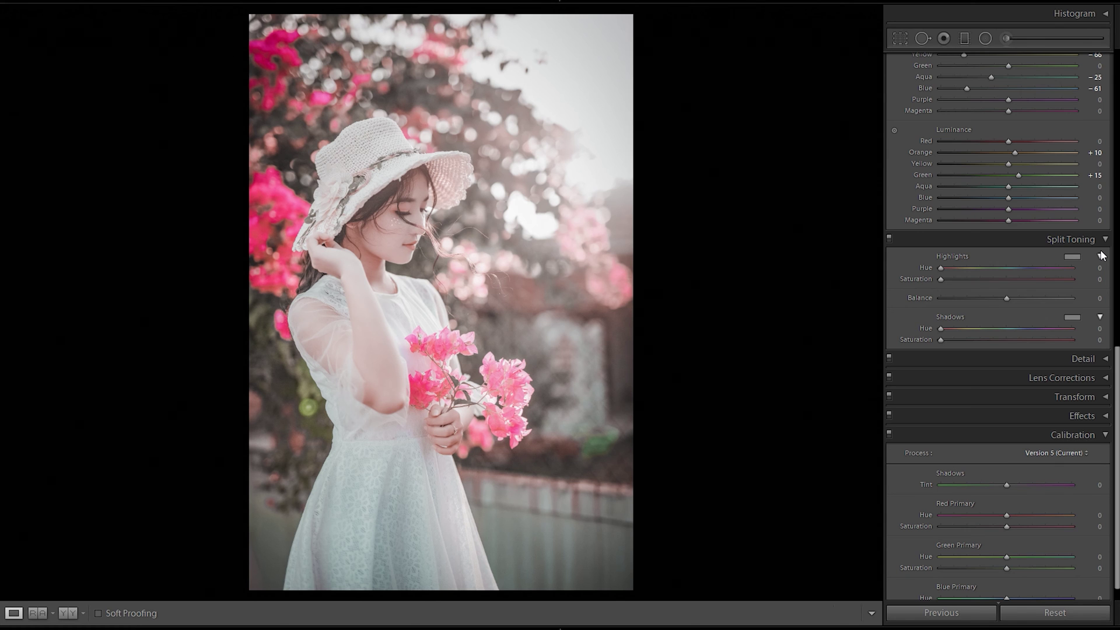
pyautogui.click(1088, 281)
pyautogui.write('59')
pyautogui.press('Return')
pyautogui.moveTo(1092, 280); pyautogui.dragTo(1090, 280)
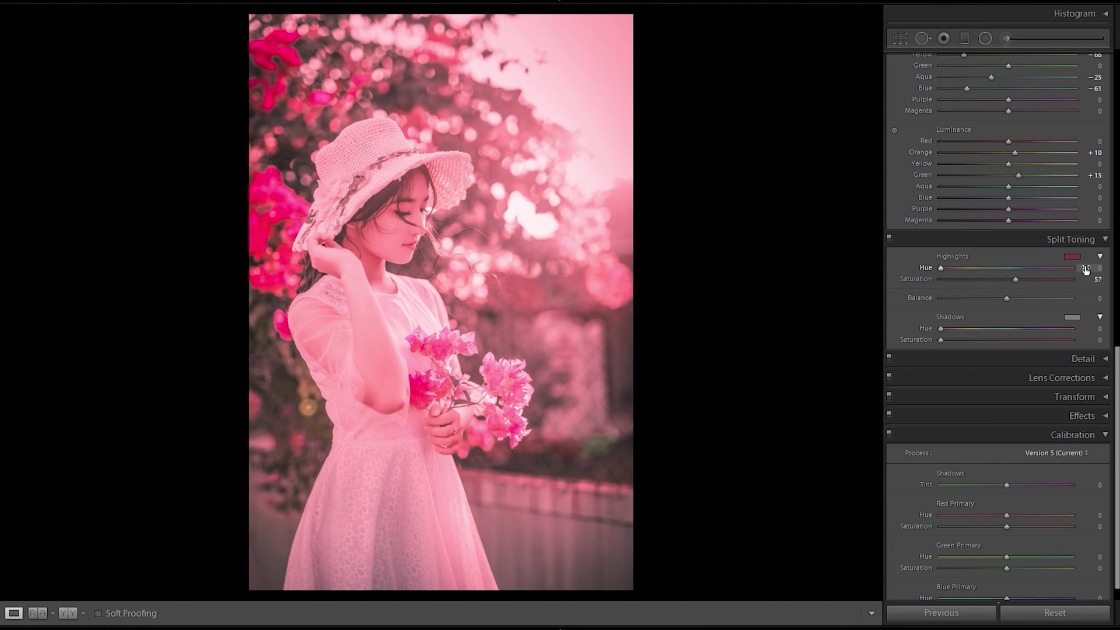
pyautogui.moveTo(1085, 268); pyautogui.dragTo(1090, 269)
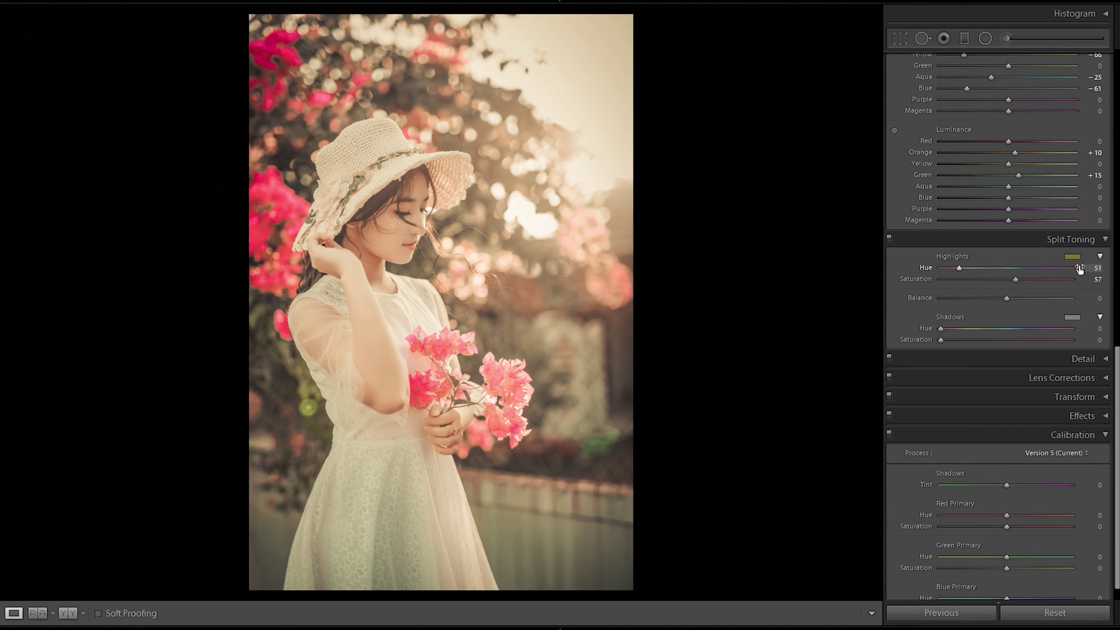
# Set the Split Toning highlights saturation back to 0
pyautogui.click(1096, 279)
pyautogui.write('0')
pyautogui.press('Return')
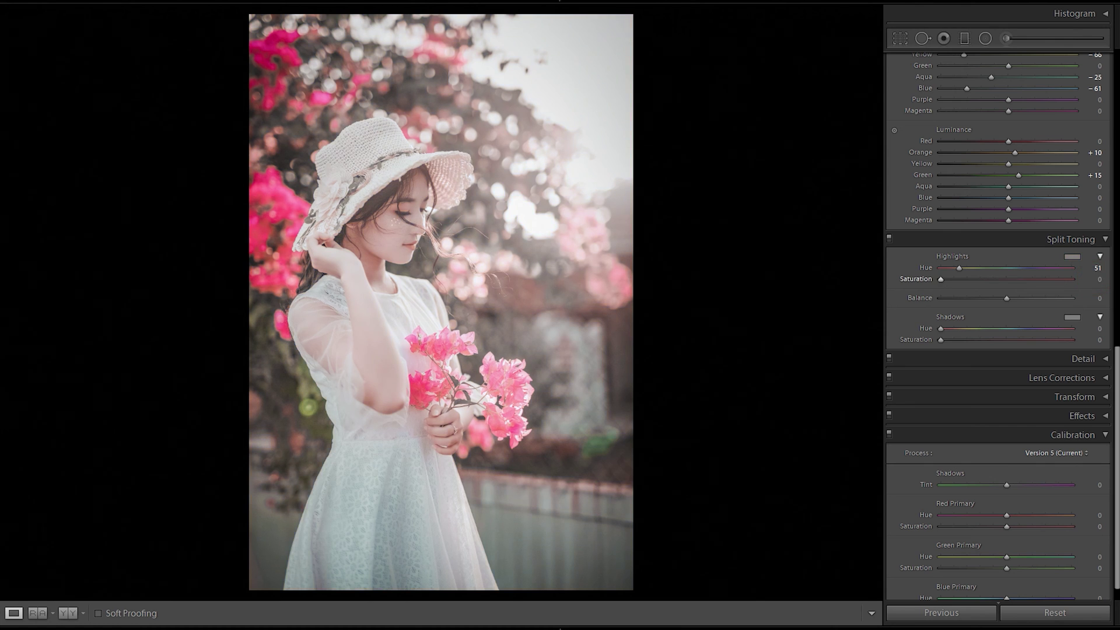
# Raise the Split Toning highlights saturation to 20
pyautogui.press('Up')
pyautogui.press('Up')
pyautogui.press('Up')
pyautogui.press('Up')
pyautogui.press('Up')
pyautogui.press('Up')
pyautogui.press('Up')
pyautogui.press('Up')
pyautogui.press('Up')
pyautogui.press('Up')
pyautogui.press('Up')
pyautogui.press('Up')
# Tint the shadows with Split Toning, using a saturation of 65 and a hue of 152
pyautogui.moveTo(1088, 337); pyautogui.dragTo(1088, 338)
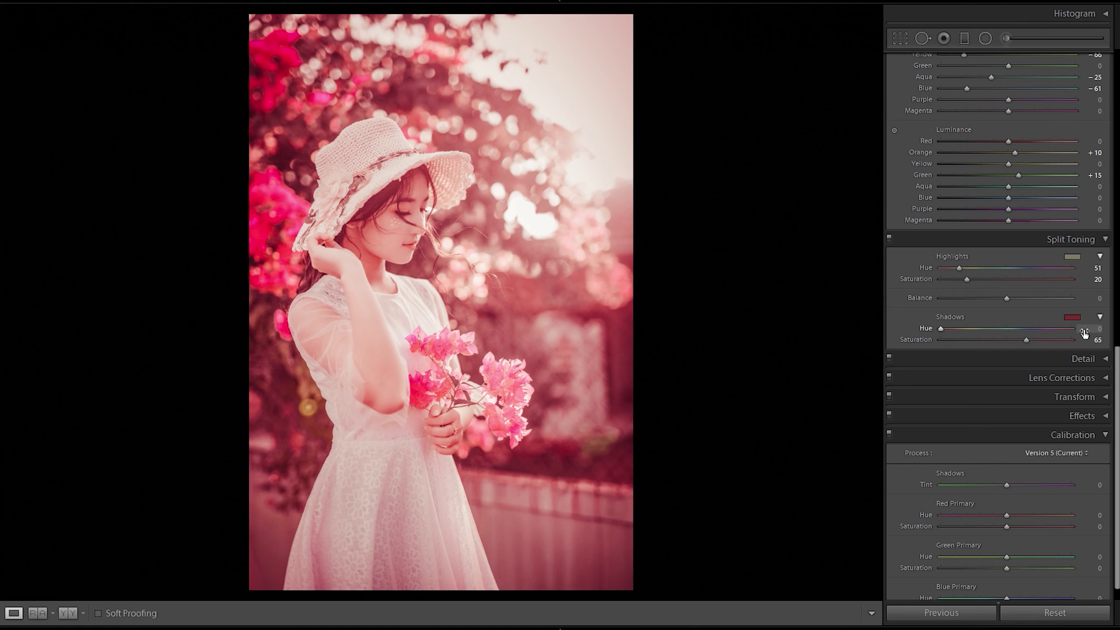
pyautogui.click(1084, 329)
pyautogui.write('11')
pyautogui.press('Return')
pyautogui.press('Up')
pyautogui.press('Up')
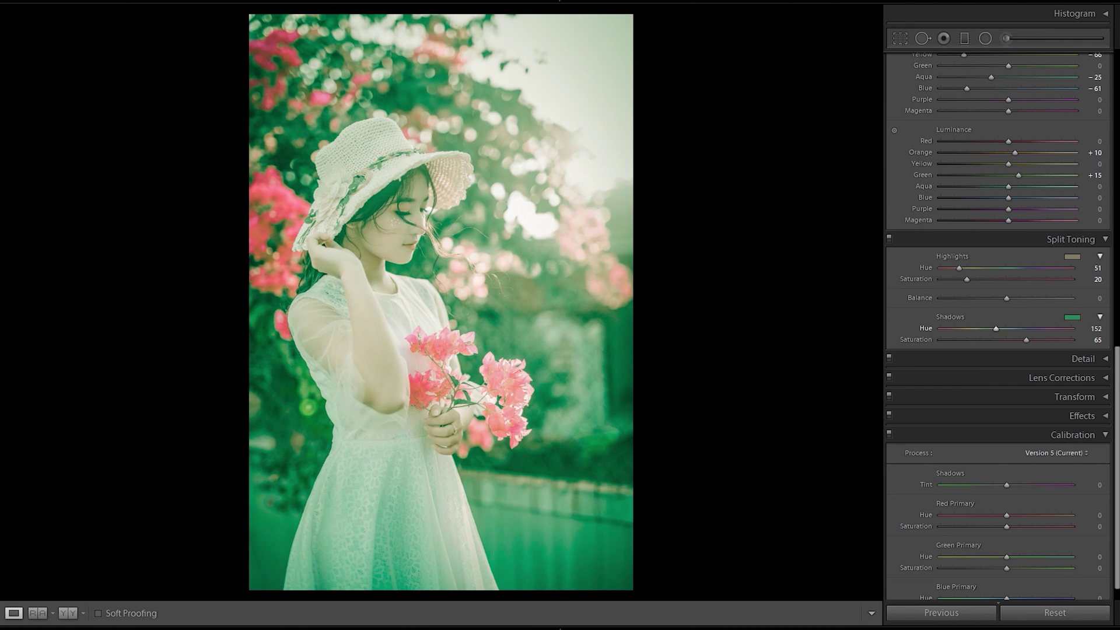
pyautogui.press('Up')
# Reset the Split Toning shadows saturation to 0 and raise it gradually to 20
pyautogui.click(1097, 340)
pyautogui.write('0')
pyautogui.press('Return')
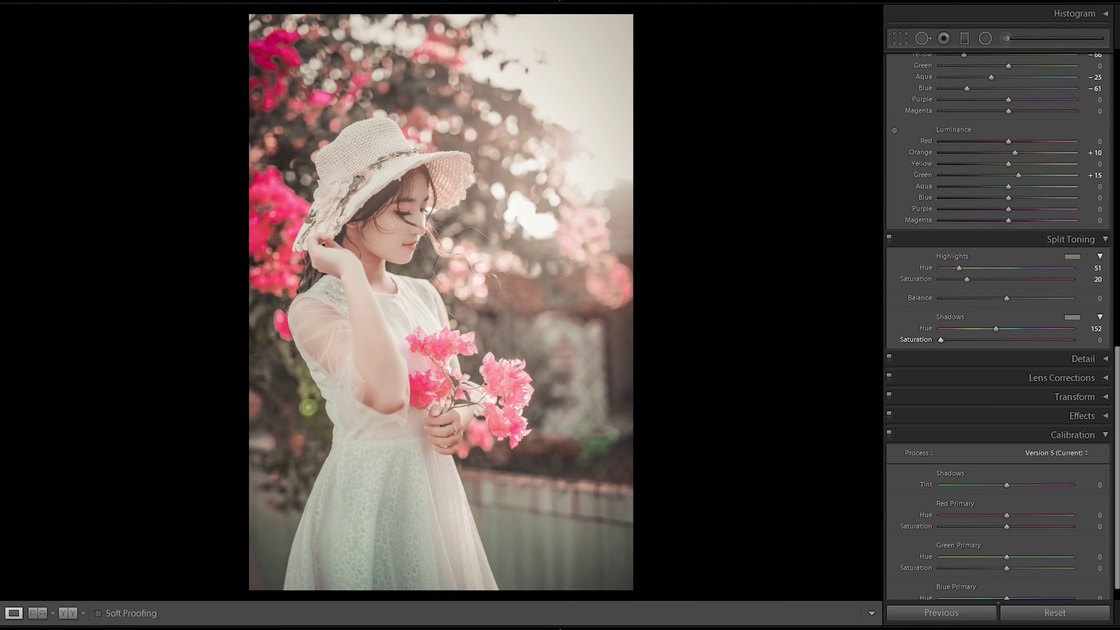
pyautogui.press('Up')
pyautogui.press('Up')
pyautogui.press('Up')
pyautogui.press('Up')
pyautogui.press('Up')
pyautogui.press('Up')
pyautogui.press('Up')
pyautogui.press('Up')
pyautogui.press('Up')
pyautogui.press('Up')
pyautogui.press('Up')
pyautogui.press('Up')
pyautogui.press('Up')
pyautogui.press('Up')
pyautogui.press('Up')
pyautogui.press('Up')
pyautogui.press('Up')
# Set the Green Primary hue to +20 in the Calibration adjustments
pyautogui.scroll(-1, 1112, 432)
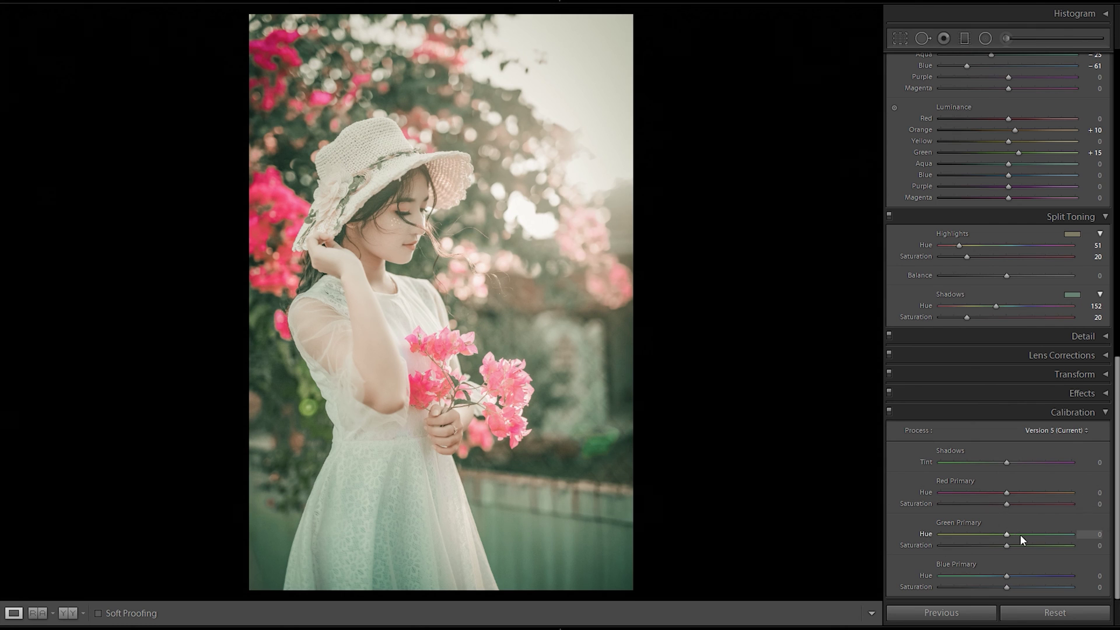
pyautogui.click(1086, 534)
pyautogui.write('10')
pyautogui.press('Return')
# Reduce the Split Toning saturation to 11 for the highlights and 17 for the shadows
pyautogui.click(1096, 257)
pyautogui.moveTo(1097, 256); pyautogui.dragTo(1083, 256)
pyautogui.moveTo(1097, 317); pyautogui.dragTo(1091, 318)
# Lift the black point of the tone curve slightly to fade the darkest tones
pyautogui.scroll(15, 1008, 297)
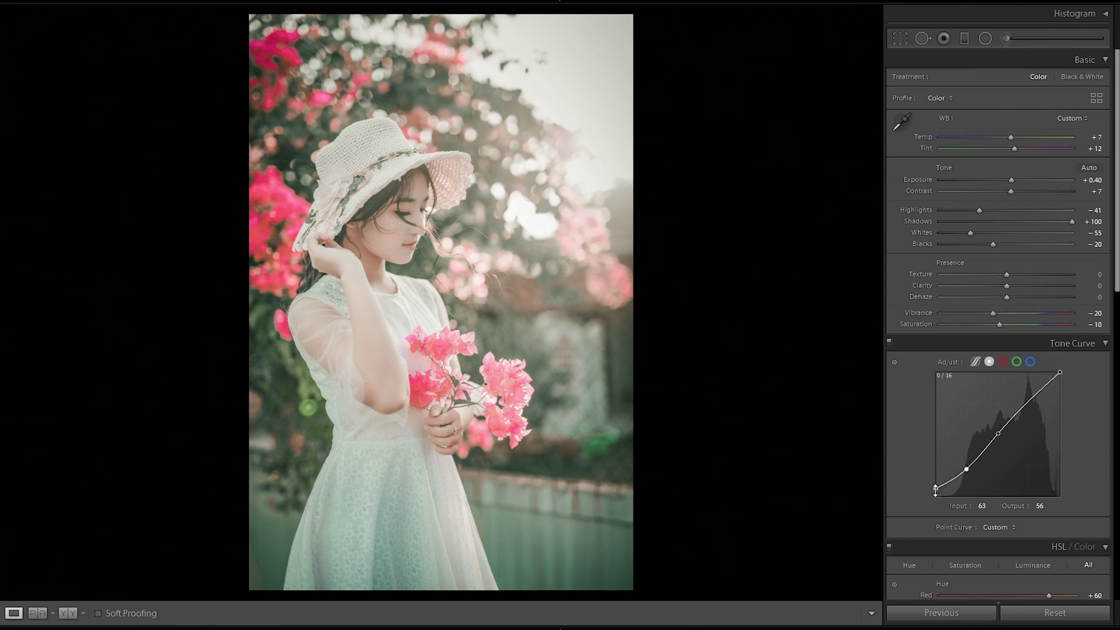
pyautogui.moveTo(935, 489)
pyautogui.mouseDown()
pyautogui.moveTo(933, 475)
pyautogui.moveTo(933, 485)
pyautogui.mouseUp()
pyautogui.scroll(-15, 916, 404)
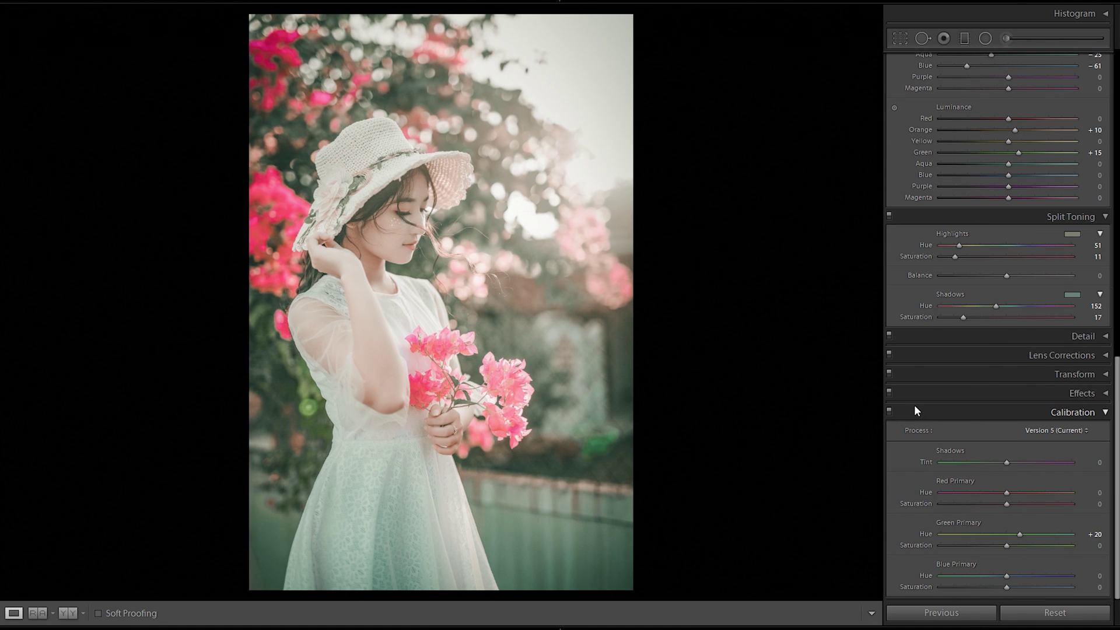